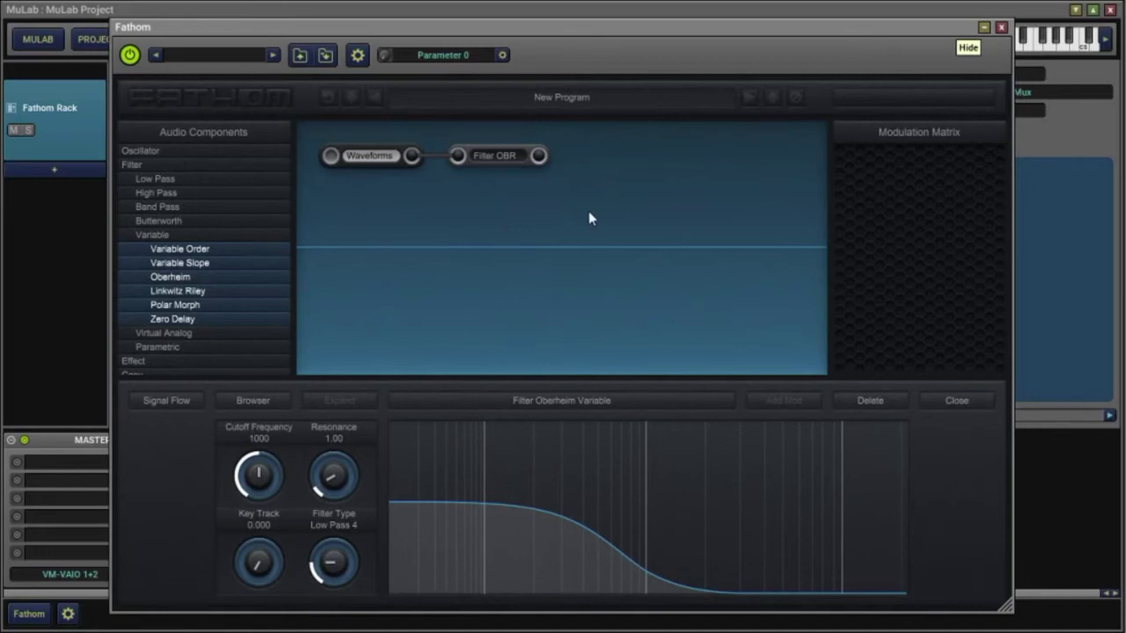
Show the Saw-set Waveforms oscillator's settings in place of the Oberheim filter panel
{"action": "left_click", "coordinate": [377, 160]}
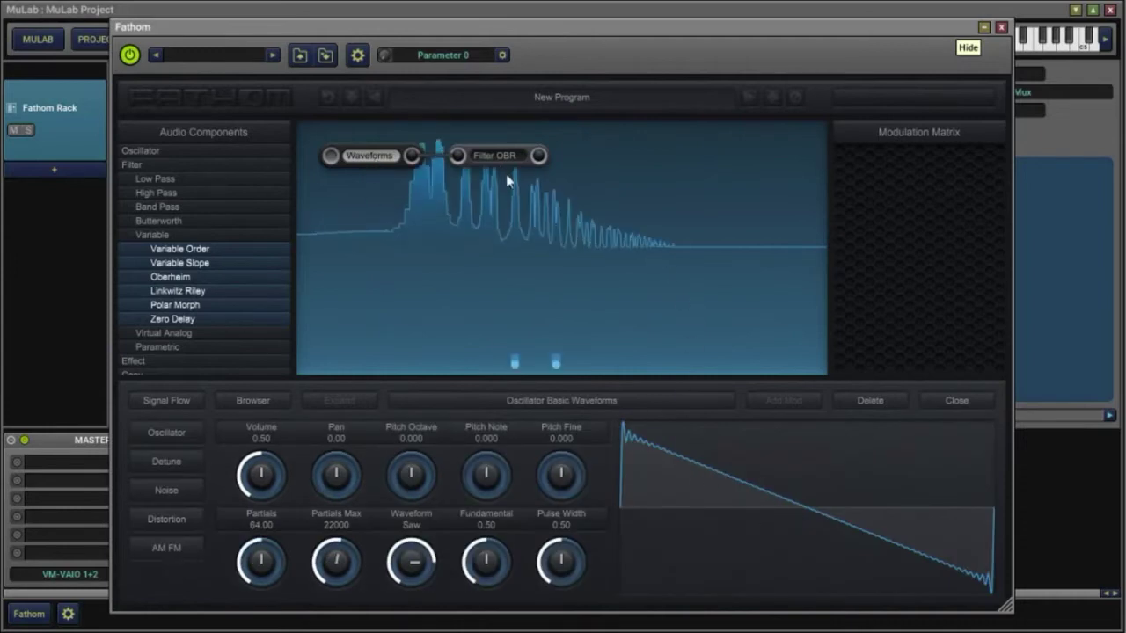
Raise the global Velocity from 0 to 128, then bring back the Waveforms oscillator settings
{"action": "left_click", "coordinate": [950, 402]}
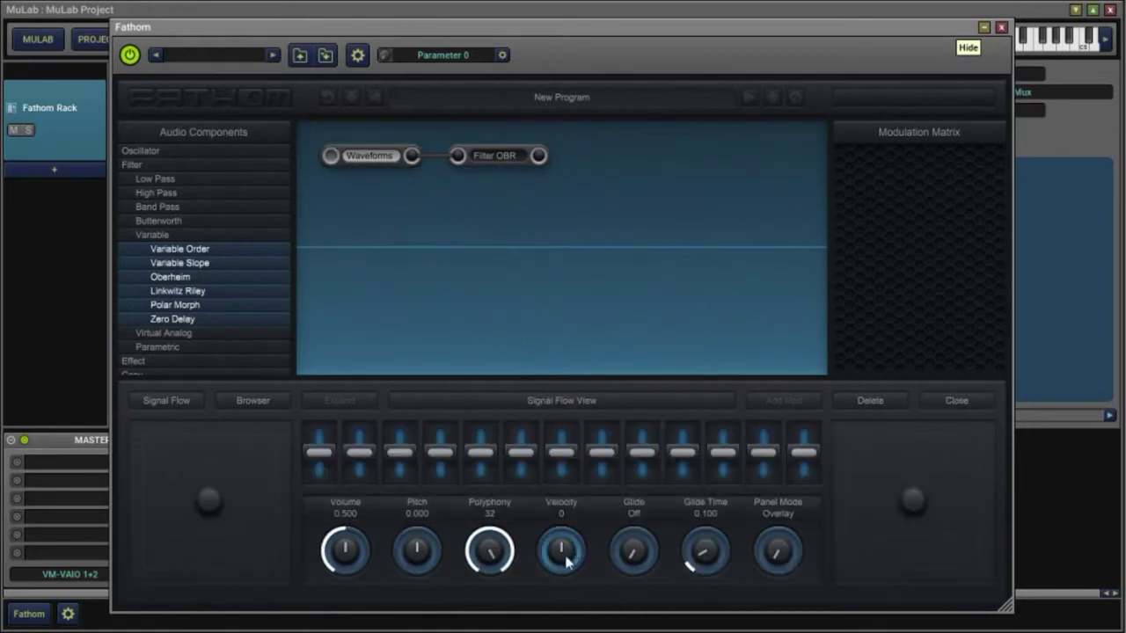
{"action": "left_click_drag", "start_coordinate": [555, 564], "coordinate": [561, 453]}
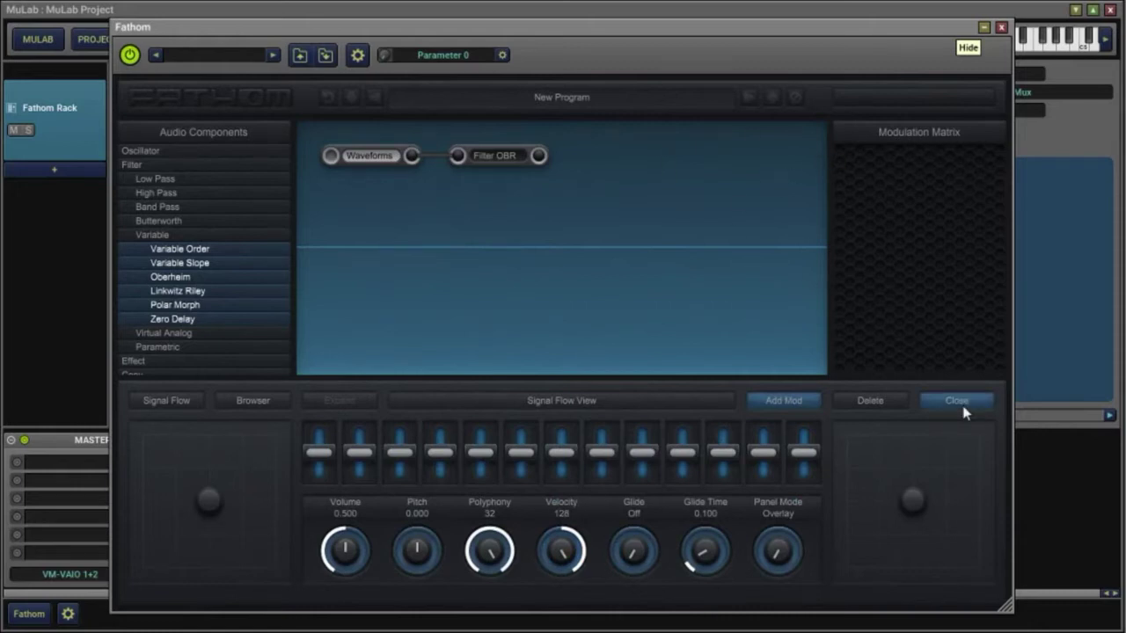
{"action": "left_click", "coordinate": [383, 157]}
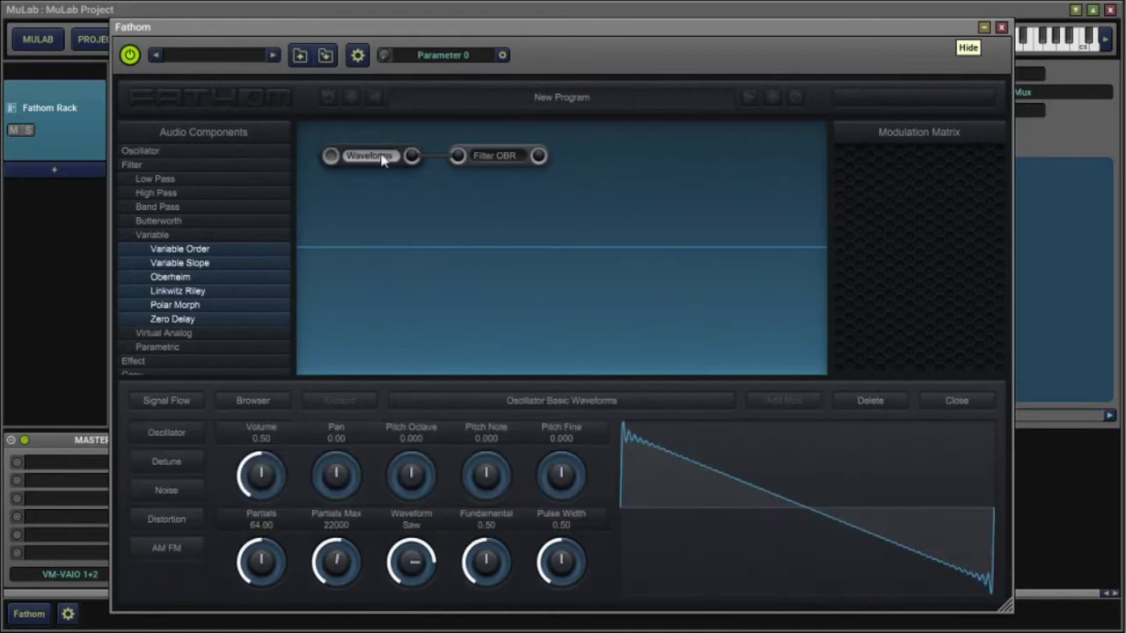
Add a new Sequencer modulator as the source for the oscillator's Pitch Note
{"action": "left_click", "coordinate": [490, 479]}
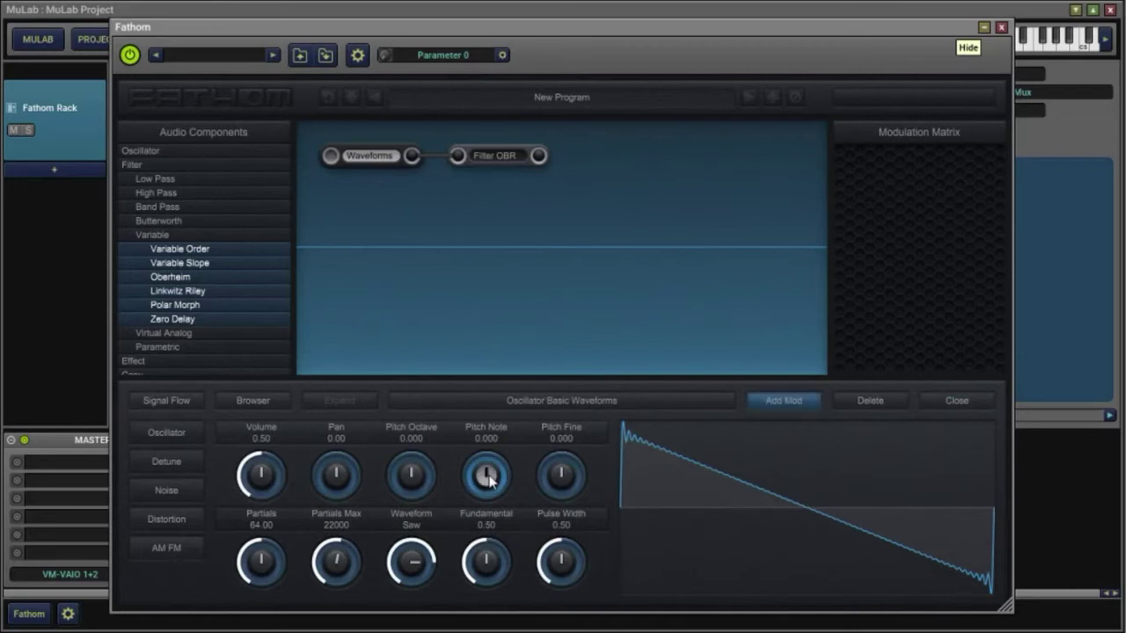
{"action": "left_click", "coordinate": [791, 407]}
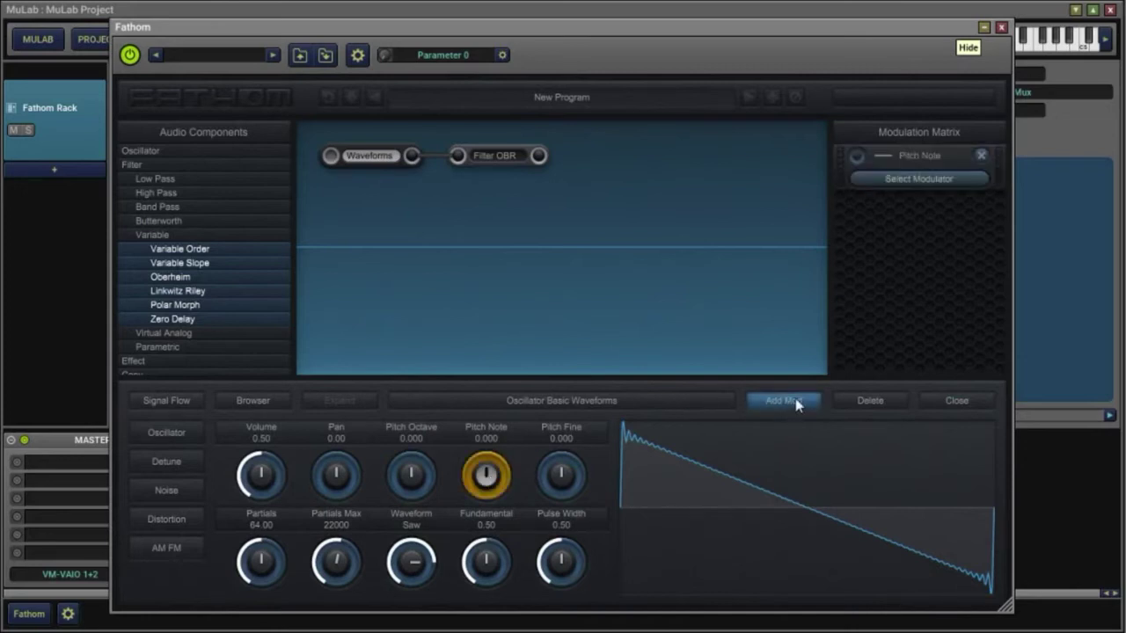
{"action": "left_click", "coordinate": [912, 188]}
{"action": "left_click", "coordinate": [871, 151]}
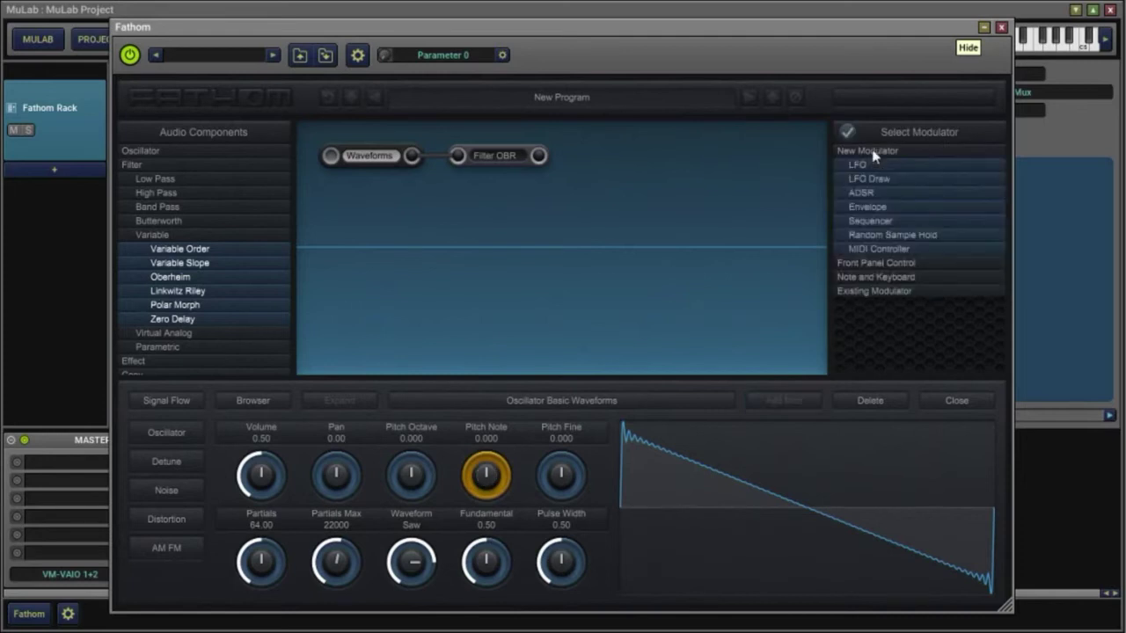
{"action": "left_click", "coordinate": [893, 225]}
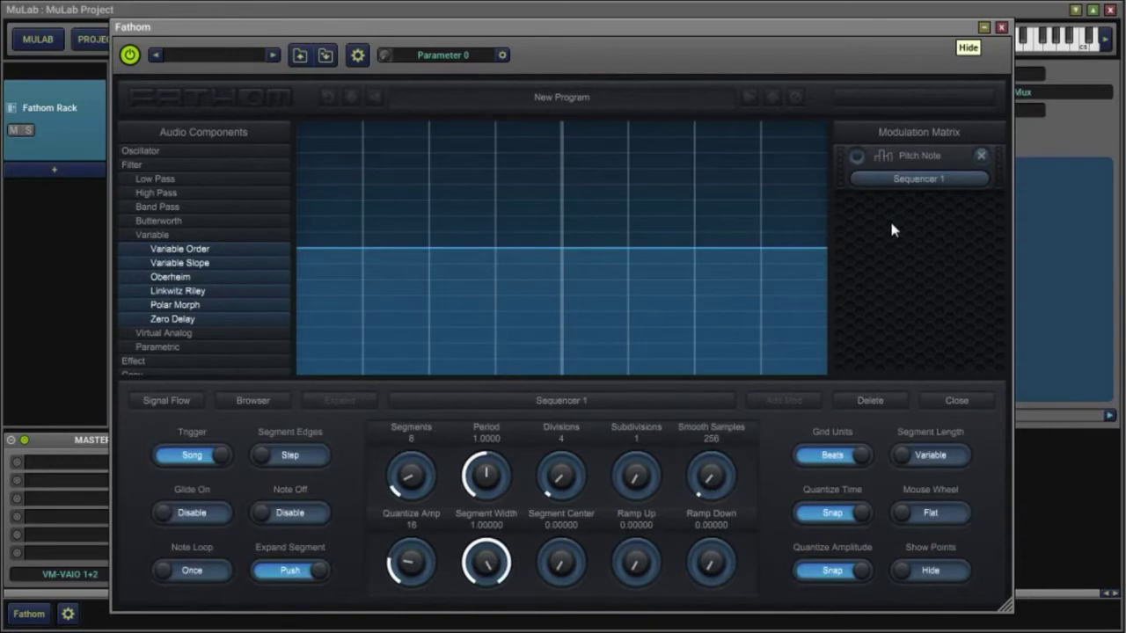
Raise sequencer steps 2 and 7 and lower step 5
{"action": "left_click", "coordinate": [411, 202]}
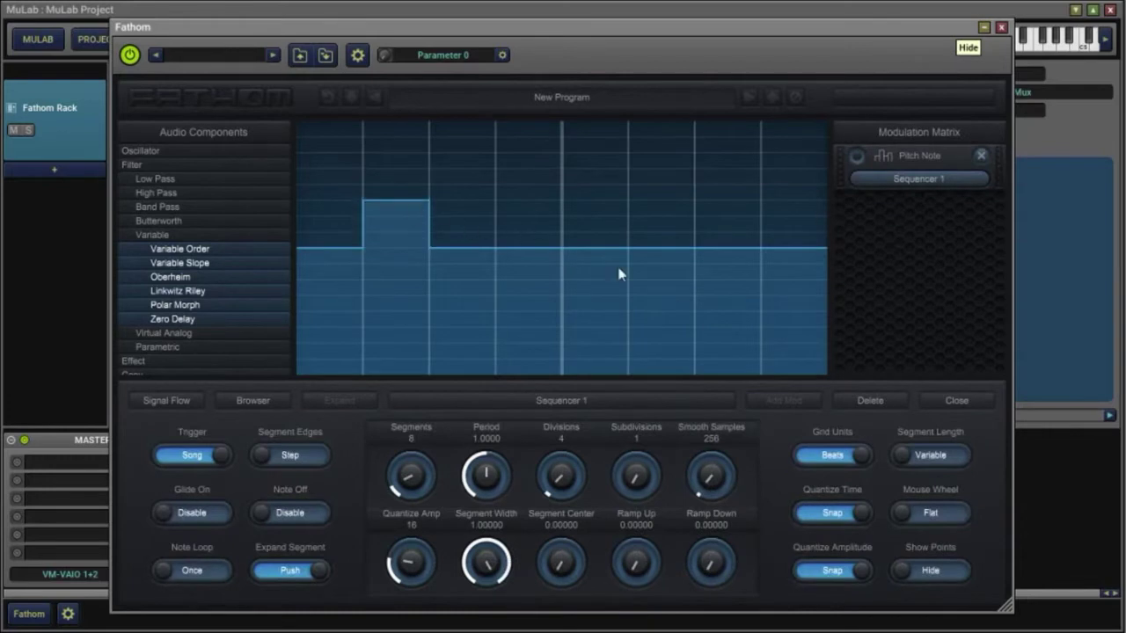
{"action": "left_click", "coordinate": [616, 295]}
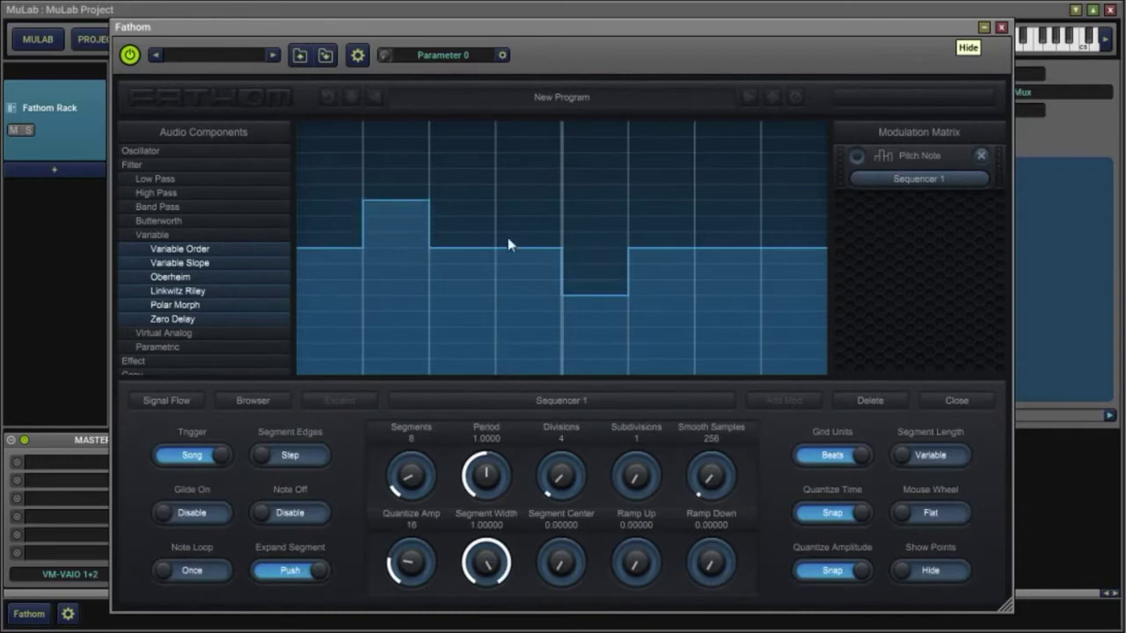
{"action": "left_click", "coordinate": [734, 216]}
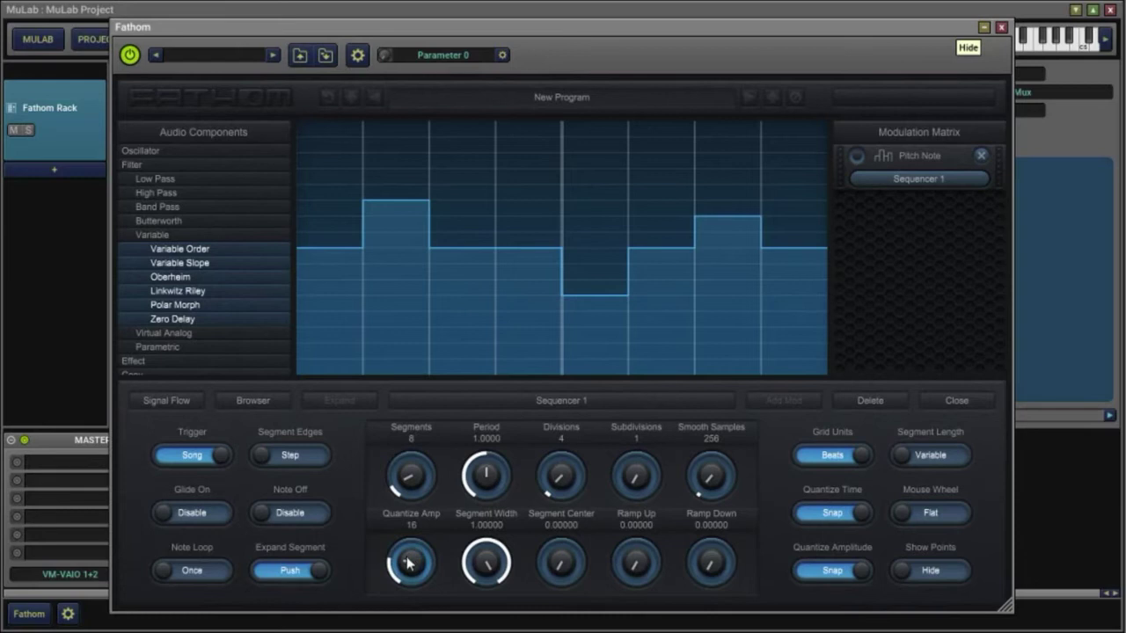
Set Quantize Amp to 12, alternate the eight steps top/bottom, and return to Pitch Note
{"action": "scroll", "coordinate": [408, 564], "scroll_direction": "down", "scroll_amount": 3}
{"action": "scroll", "coordinate": [408, 563], "scroll_direction": "down", "scroll_amount": 1}
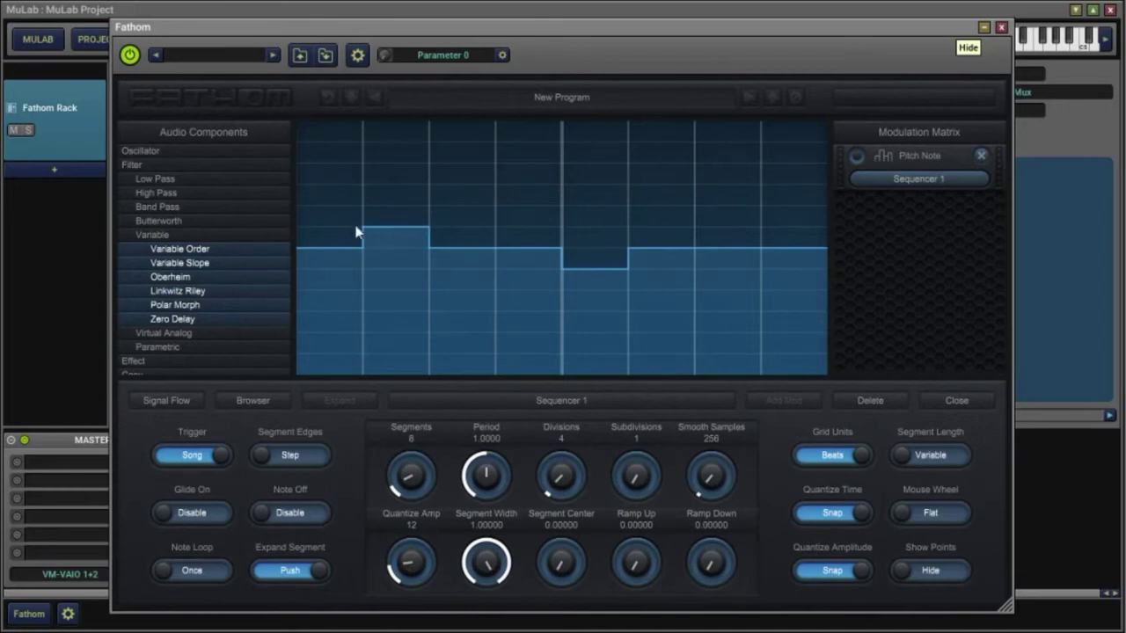
{"action": "scroll", "coordinate": [334, 231], "scroll_direction": "up", "scroll_amount": 6}
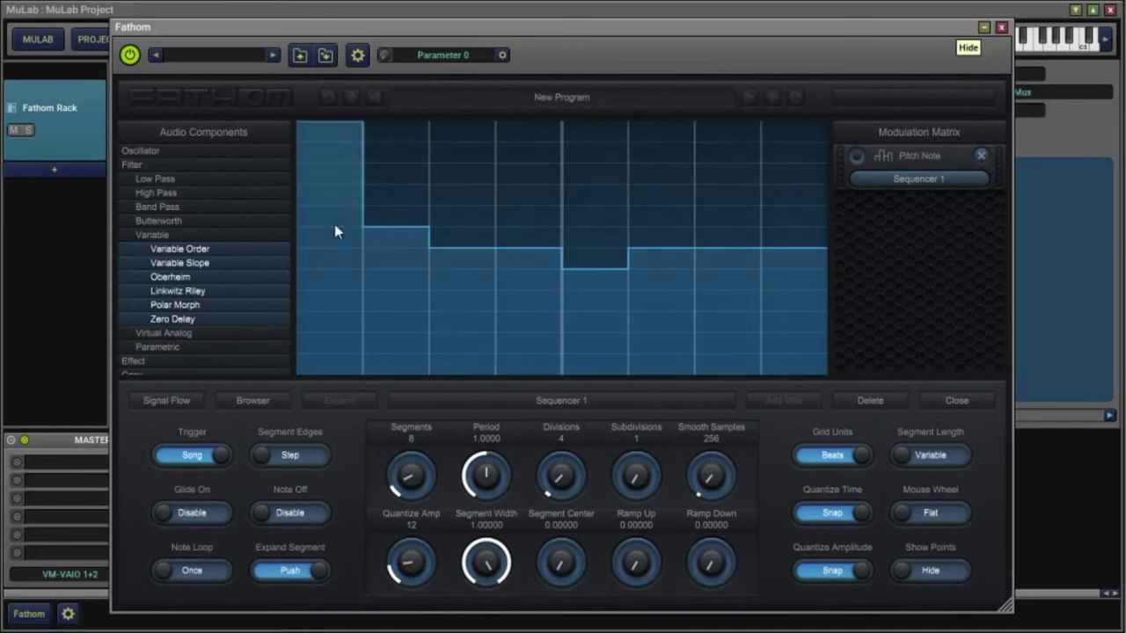
{"action": "scroll", "coordinate": [395, 281], "scroll_direction": "down", "scroll_amount": 7}
{"action": "scroll", "coordinate": [473, 224], "scroll_direction": "up", "scroll_amount": 6}
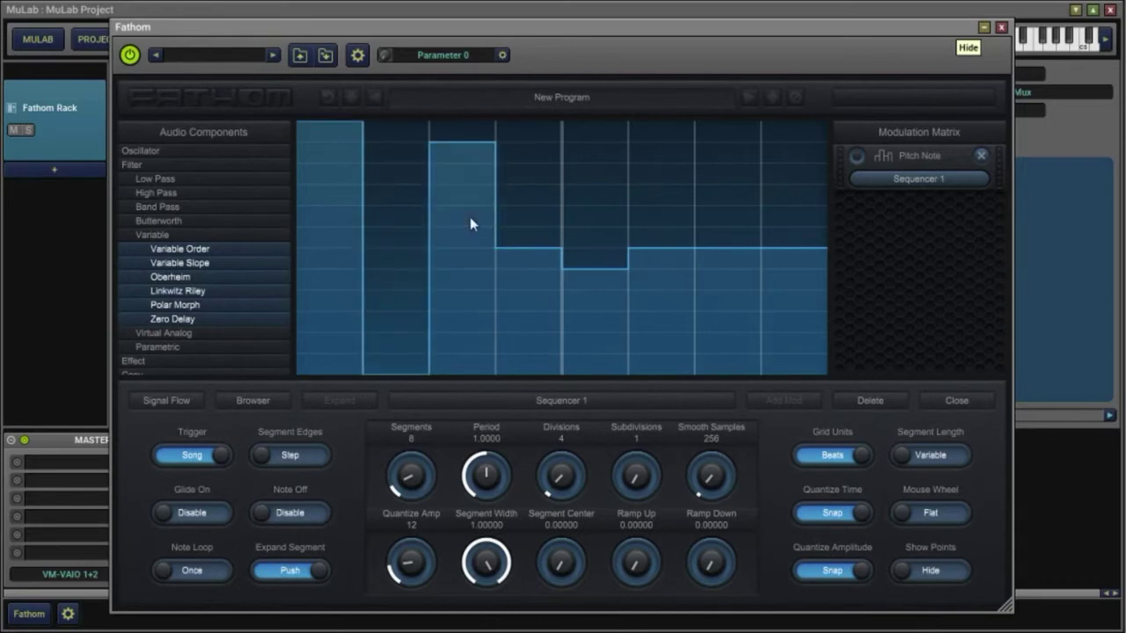
{"action": "scroll", "coordinate": [516, 291], "scroll_direction": "down", "scroll_amount": 5}
{"action": "scroll", "coordinate": [514, 281], "scroll_direction": "down", "scroll_amount": 2}
{"action": "scroll", "coordinate": [584, 228], "scroll_direction": "up", "scroll_amount": 6}
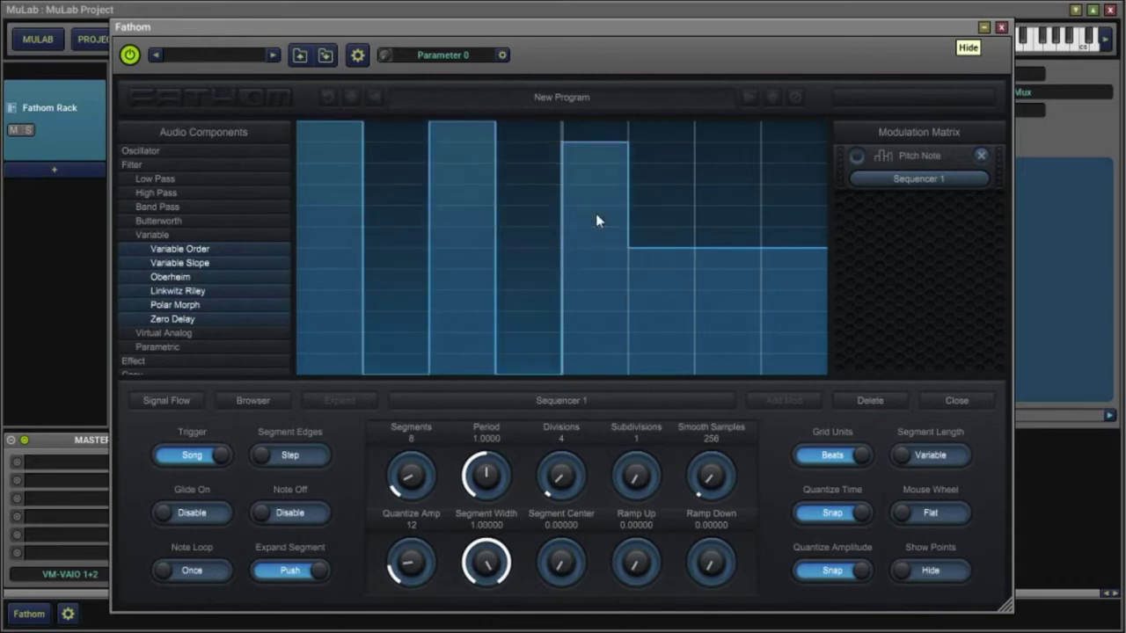
{"action": "scroll", "coordinate": [664, 296], "scroll_direction": "down", "scroll_amount": 7}
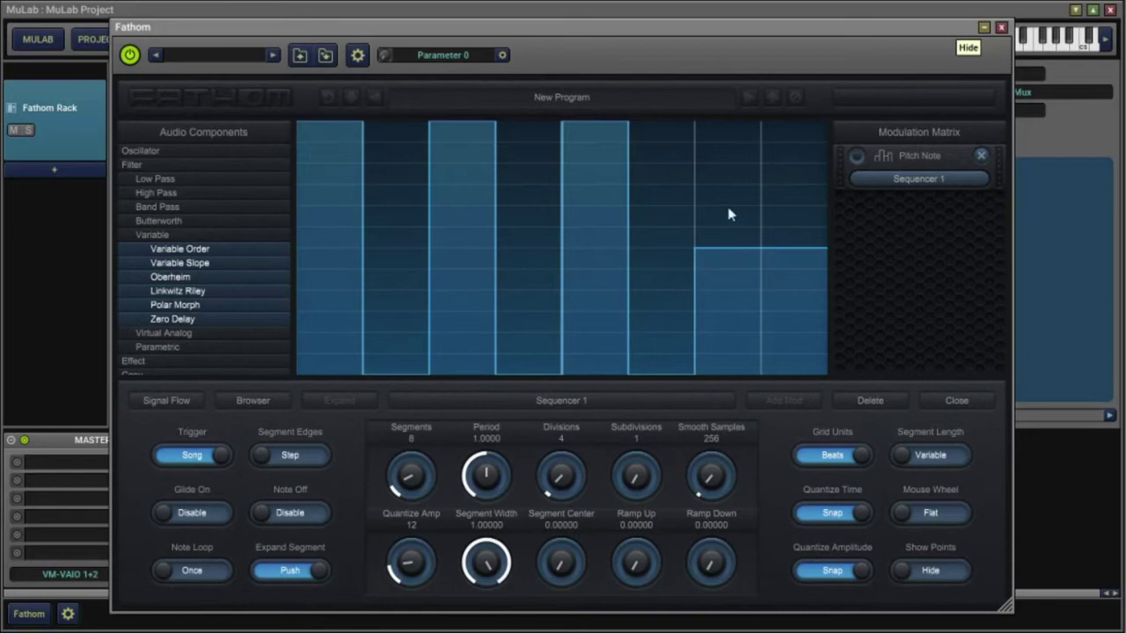
{"action": "scroll", "coordinate": [727, 209], "scroll_direction": "up", "scroll_amount": 6}
{"action": "scroll", "coordinate": [781, 264], "scroll_direction": "down", "scroll_amount": 5}
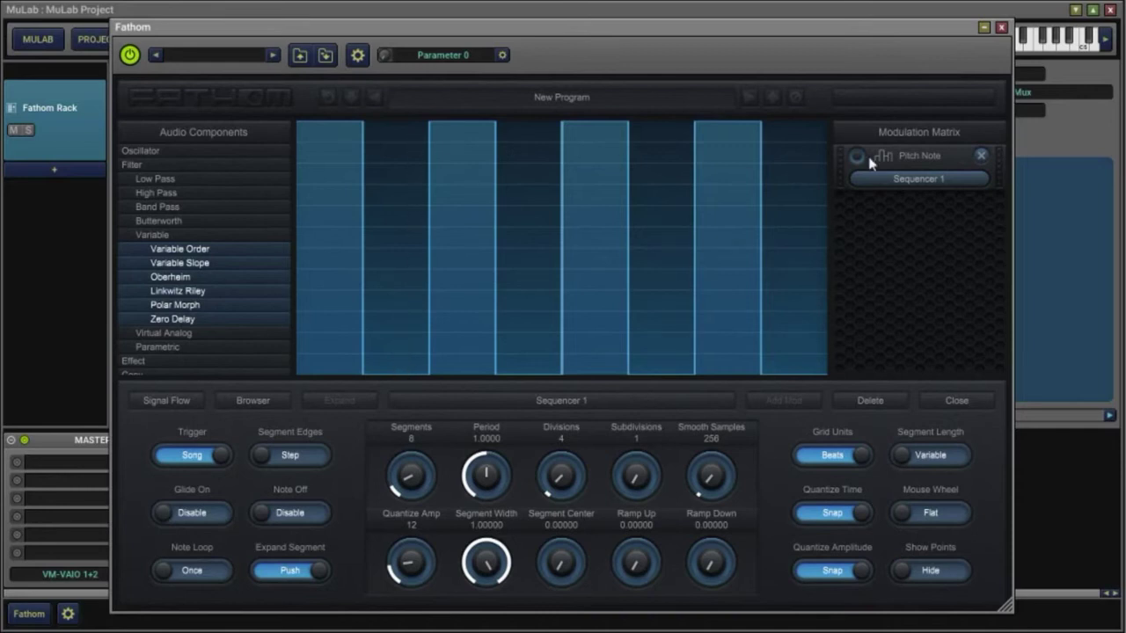
{"action": "left_click", "coordinate": [891, 162]}
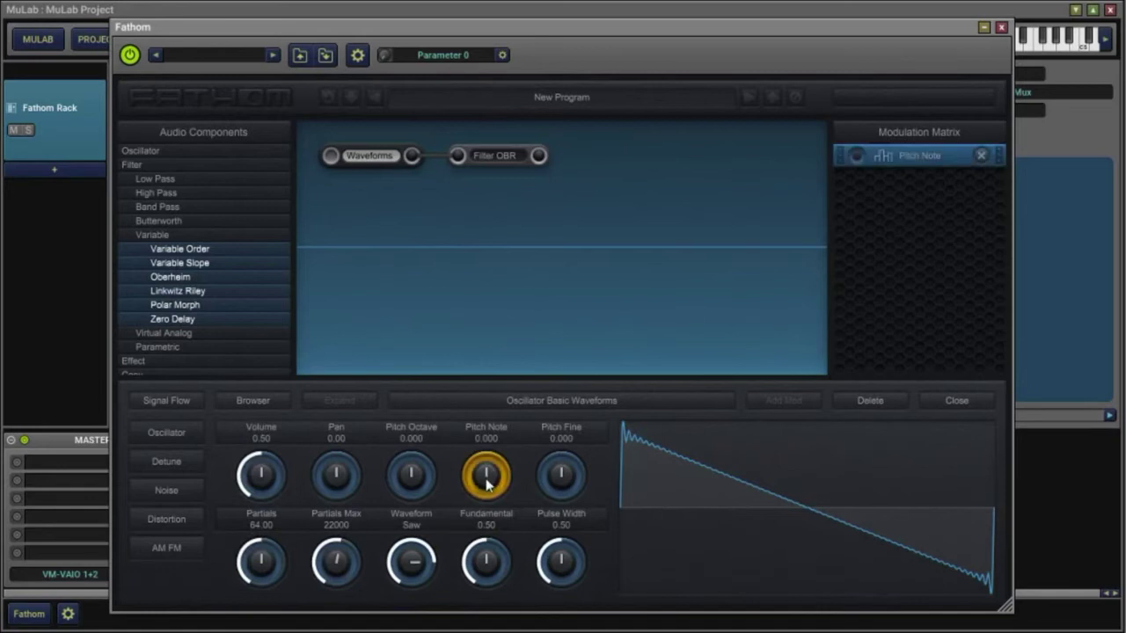
Adjust Pitch Note (12, then 8.750) and add a fresh Sequencer 1 as its source
{"action": "mouse_move", "coordinate": [488, 483]}
{"action": "left_mouse_down"}
{"action": "mouse_move", "coordinate": [490, 441]}
{"action": "mouse_move", "coordinate": [497, 489]}
{"action": "mouse_move", "coordinate": [491, 462]}
{"action": "left_mouse_up"}
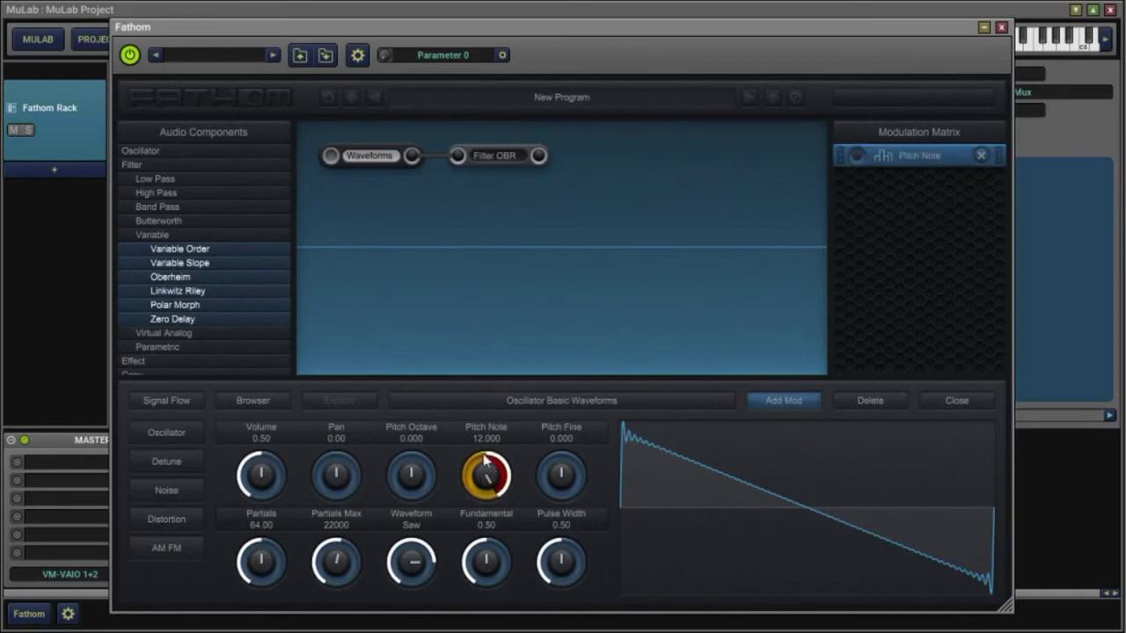
{"action": "left_click_drag", "start_coordinate": [485, 459], "coordinate": [492, 410]}
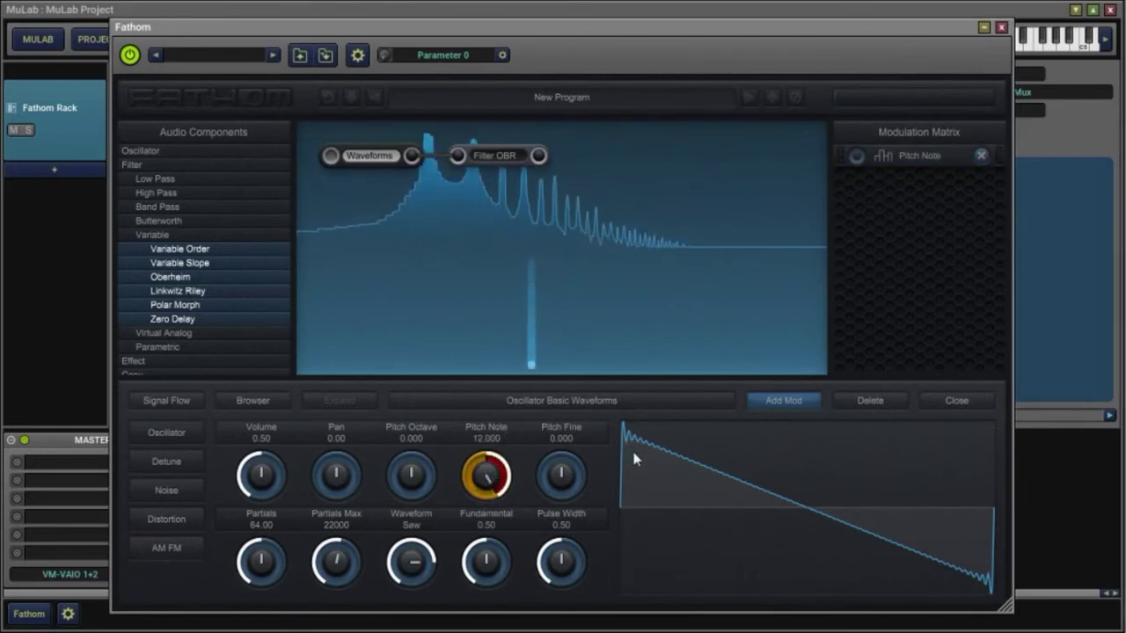
{"action": "left_click", "coordinate": [887, 156]}
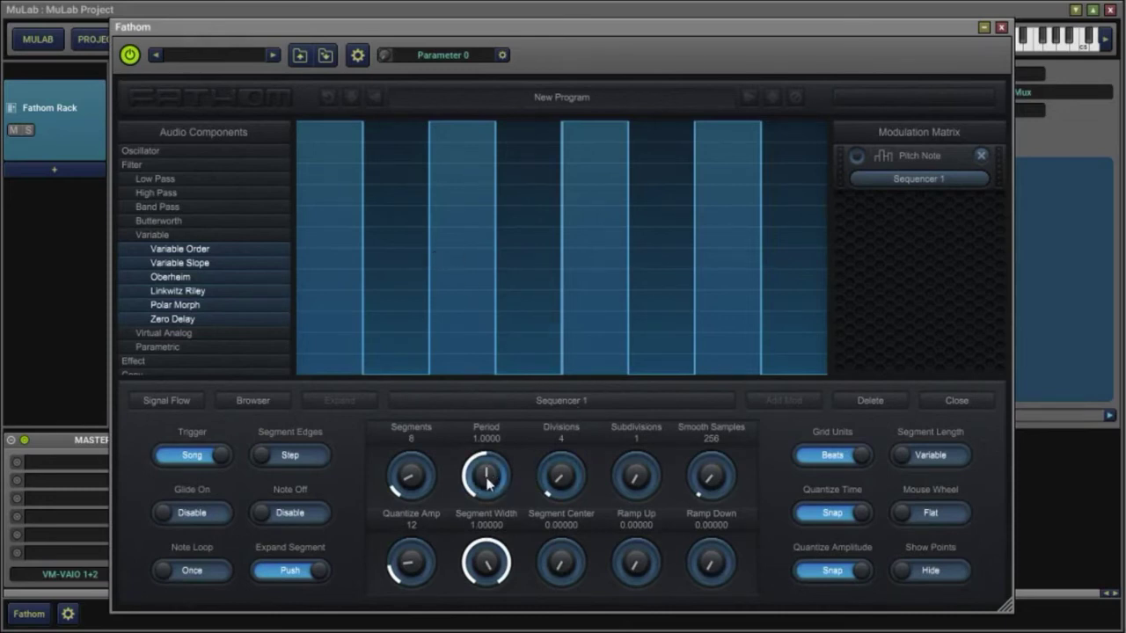
Extend Sequencer 1 to 12 segments and set varied heights for steps 2, 4, 6, 9, 10, 11
{"action": "scroll", "coordinate": [488, 480], "scroll_direction": "up", "scroll_amount": 1}
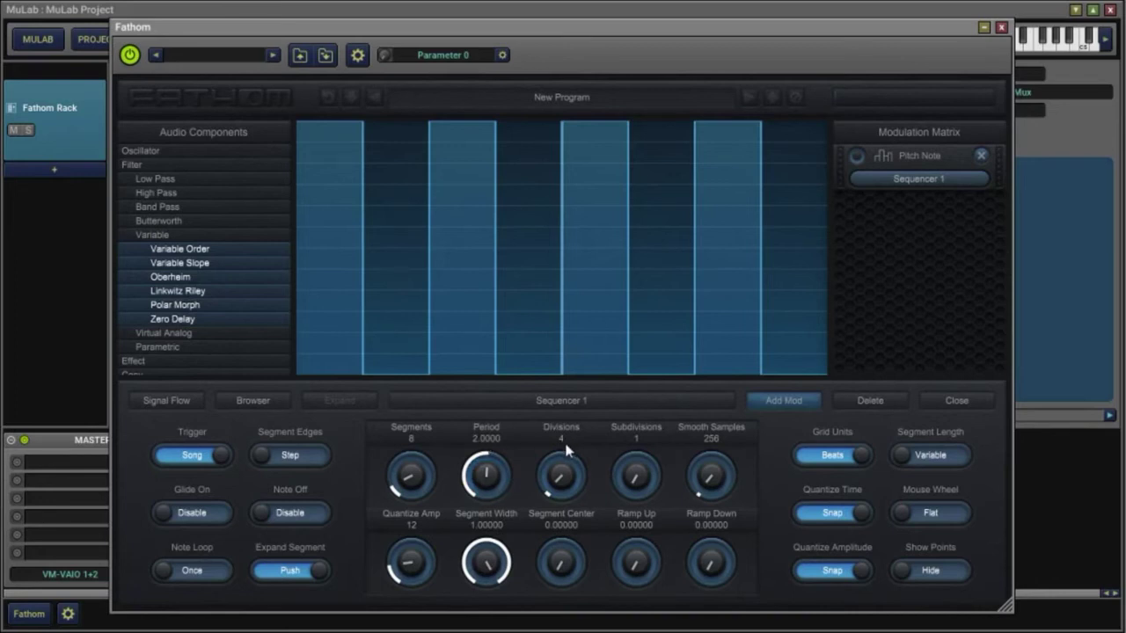
{"action": "scroll", "coordinate": [410, 477], "scroll_direction": "up", "scroll_amount": 2}
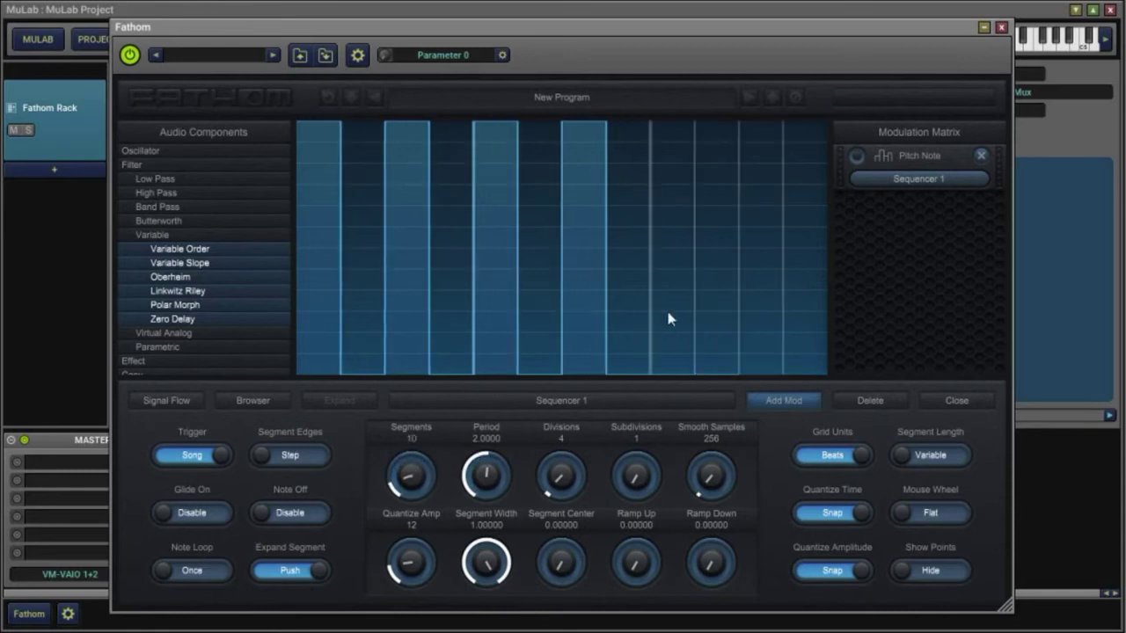
{"action": "left_click_drag", "start_coordinate": [666, 304], "coordinate": [741, 238]}
{"action": "left_click_drag", "start_coordinate": [749, 288], "coordinate": [727, 289]}
{"action": "left_click_drag", "start_coordinate": [410, 475], "coordinate": [677, 285]}
{"action": "left_click_drag", "start_coordinate": [766, 290], "coordinate": [767, 279]}
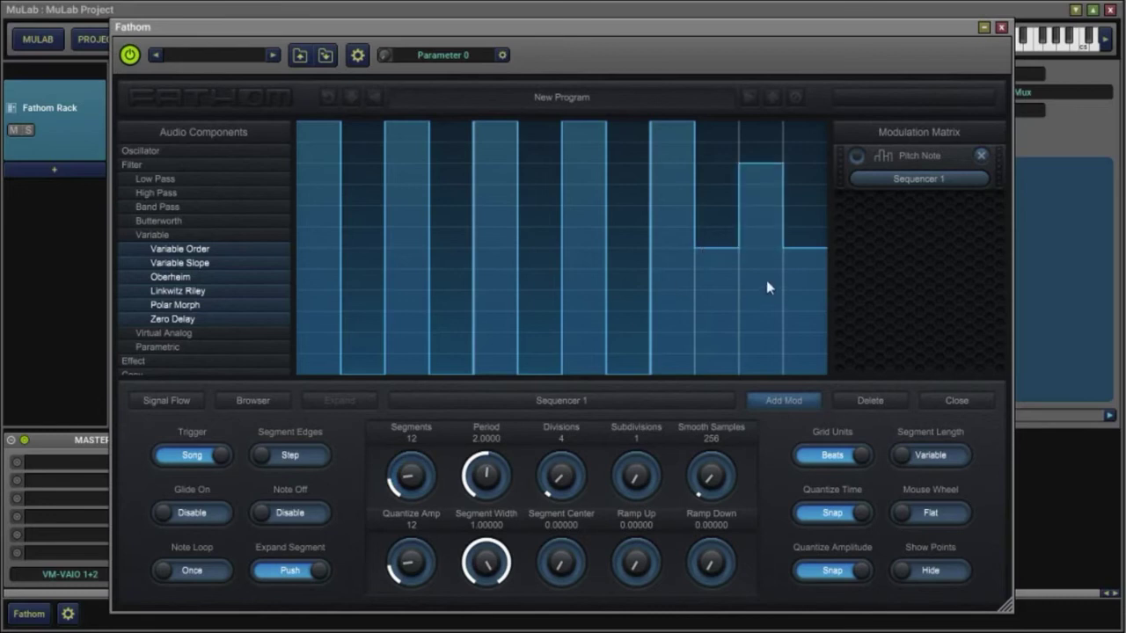
{"action": "left_click", "coordinate": [460, 282]}
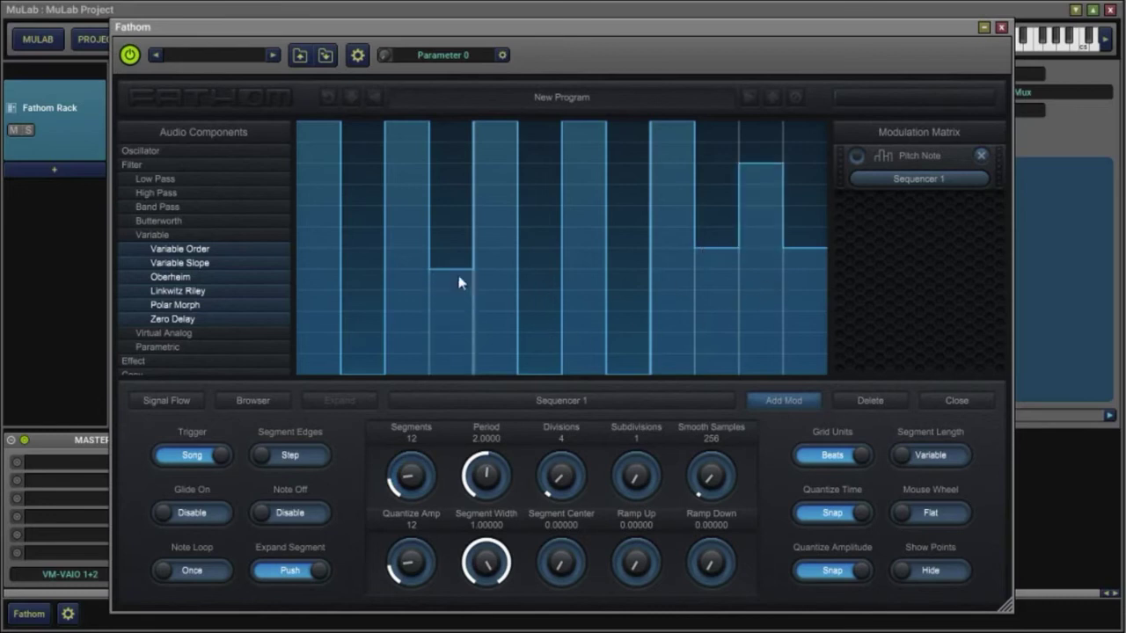
{"action": "left_click", "coordinate": [364, 269]}
{"action": "left_click", "coordinate": [546, 329]}
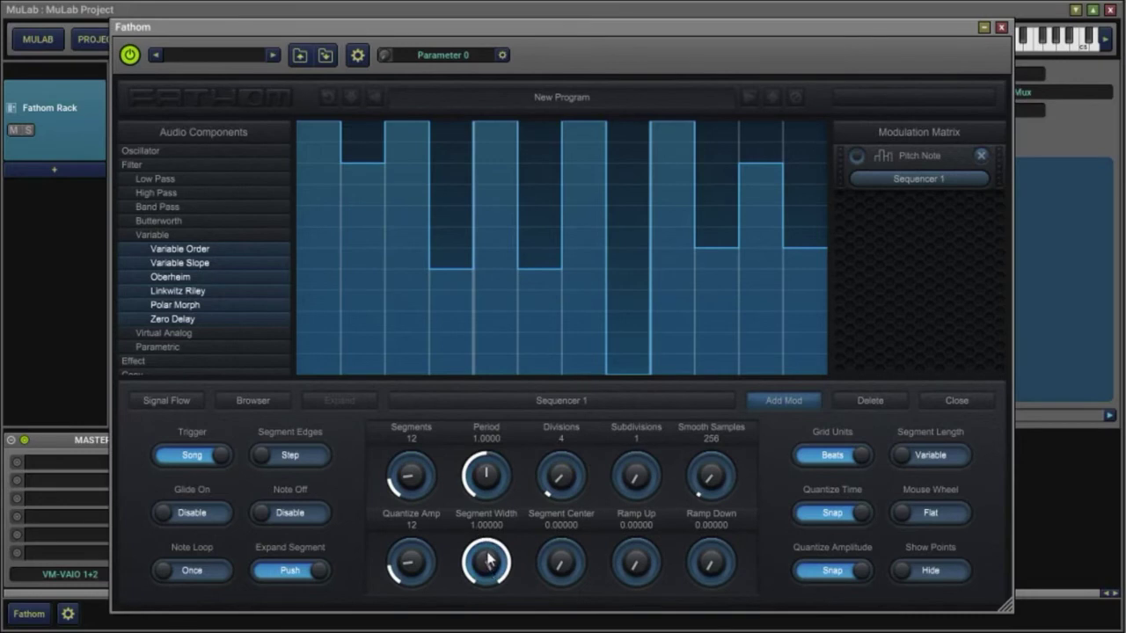
Set Segment Width 0.538, Segment Center 0.555, Ramp Up 0.395 and Ramp Down 0.412
{"action": "left_click_drag", "start_coordinate": [489, 570], "coordinate": [479, 620]}
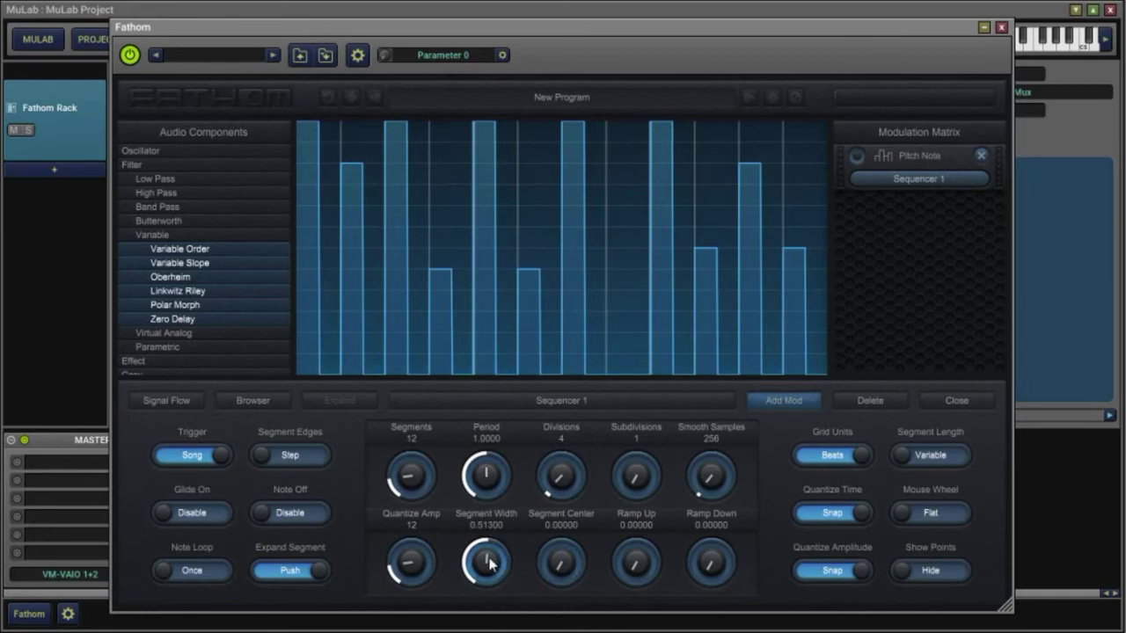
{"action": "left_click_drag", "start_coordinate": [489, 564], "coordinate": [489, 559]}
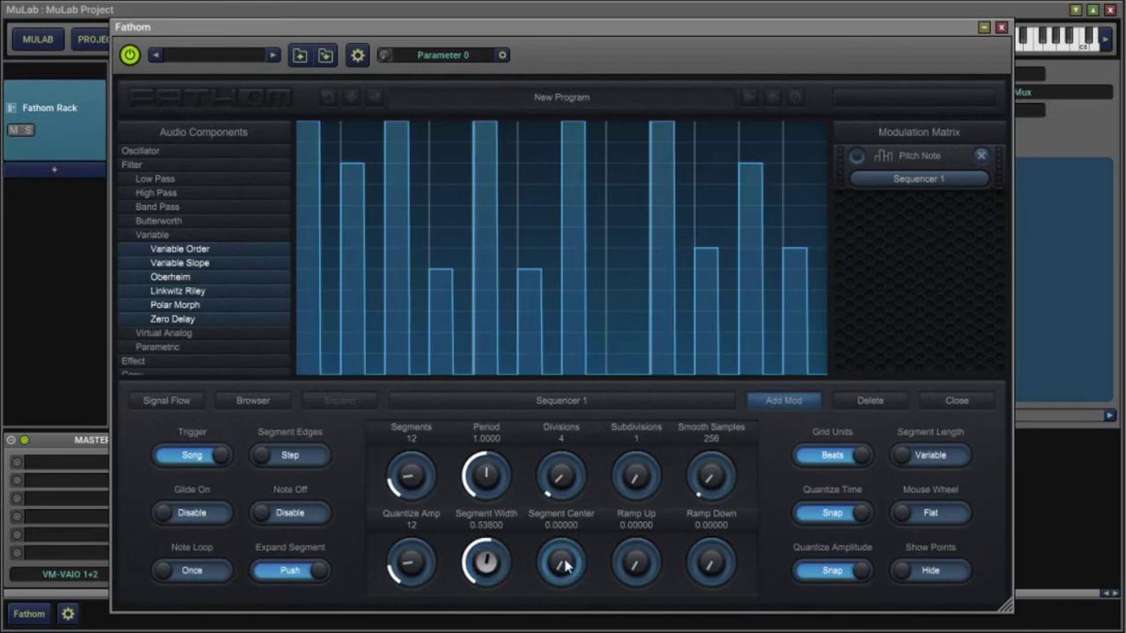
{"action": "left_click_drag", "start_coordinate": [564, 567], "coordinate": [570, 518]}
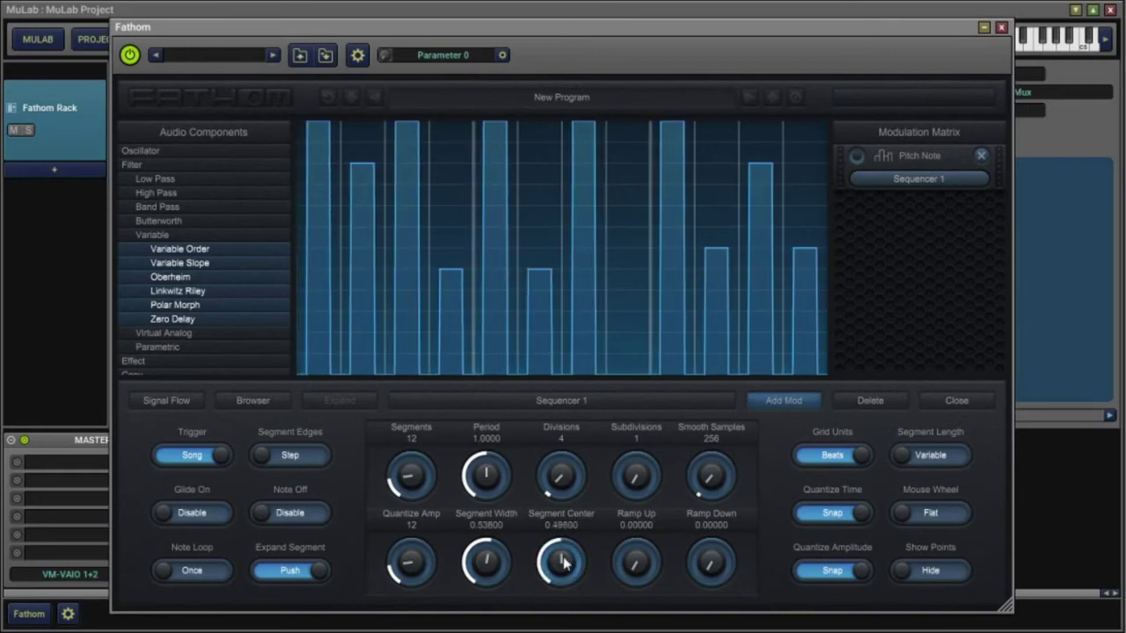
{"action": "left_click_drag", "start_coordinate": [566, 562], "coordinate": [564, 556]}
{"action": "left_click_drag", "start_coordinate": [634, 568], "coordinate": [630, 528]}
{"action": "left_click_drag", "start_coordinate": [717, 563], "coordinate": [706, 527]}
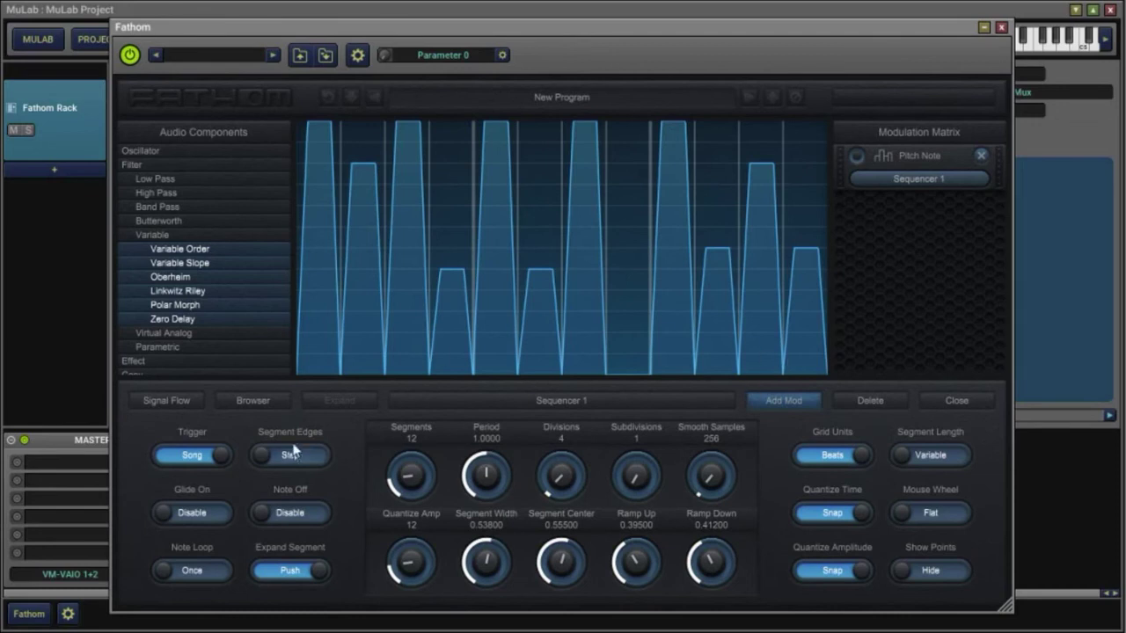
Switch Trigger from Song to Note, raise the twelfth step, and set Note Loop to Loop
{"action": "left_click", "coordinate": [218, 453]}
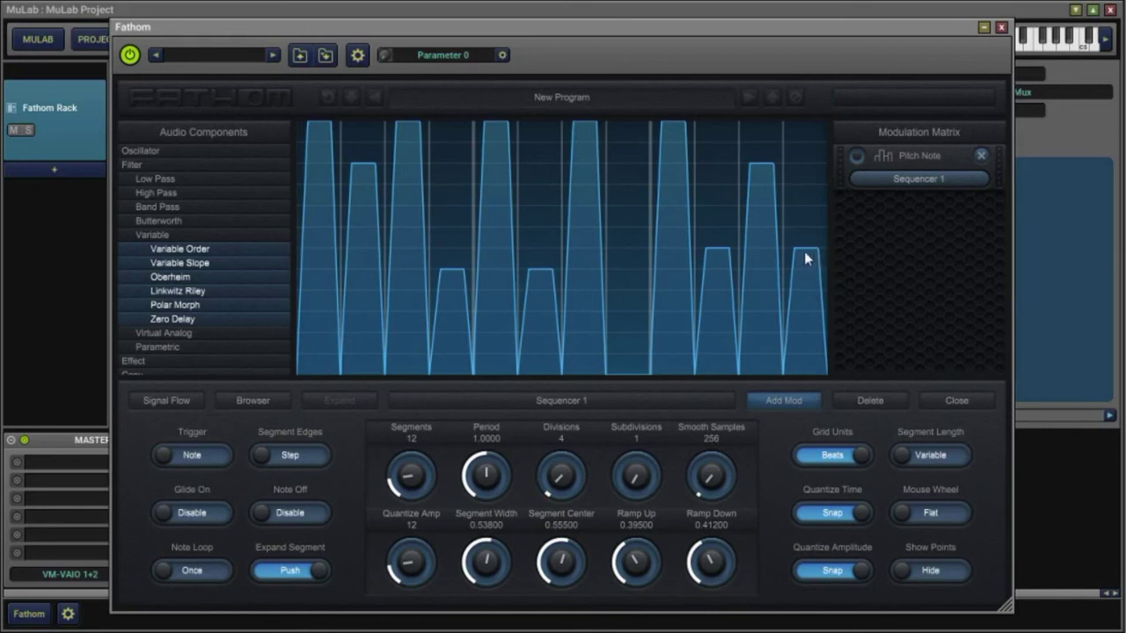
{"action": "mouse_move", "coordinate": [806, 249]}
{"action": "left_mouse_down"}
{"action": "mouse_move", "coordinate": [806, 273]}
{"action": "mouse_move", "coordinate": [811, 230]}
{"action": "left_mouse_up"}
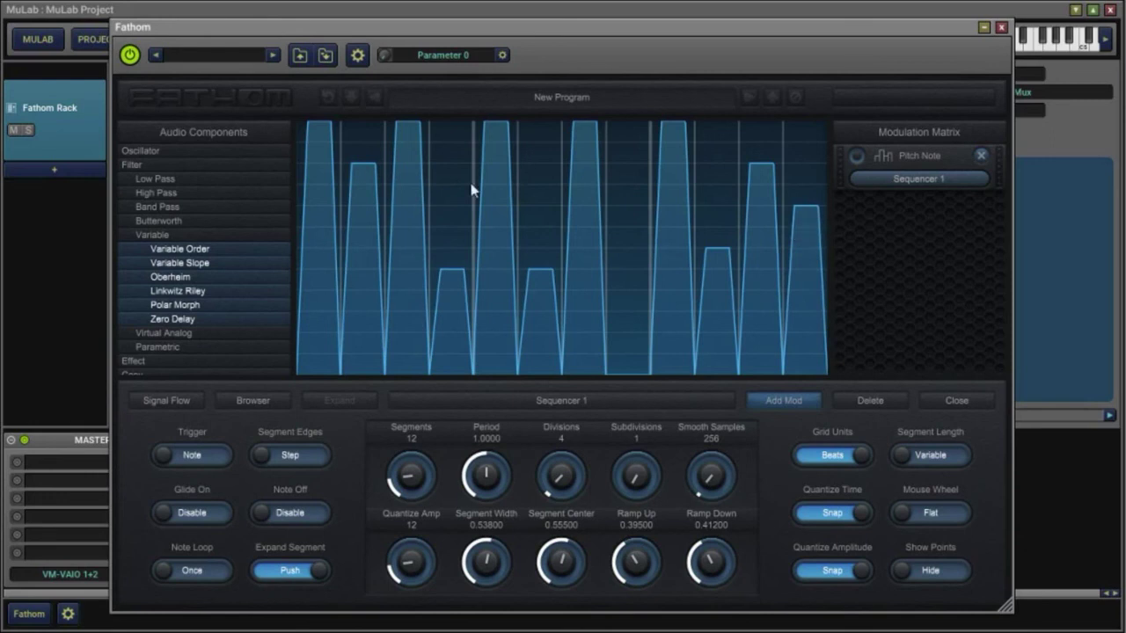
{"action": "left_click", "coordinate": [200, 572]}
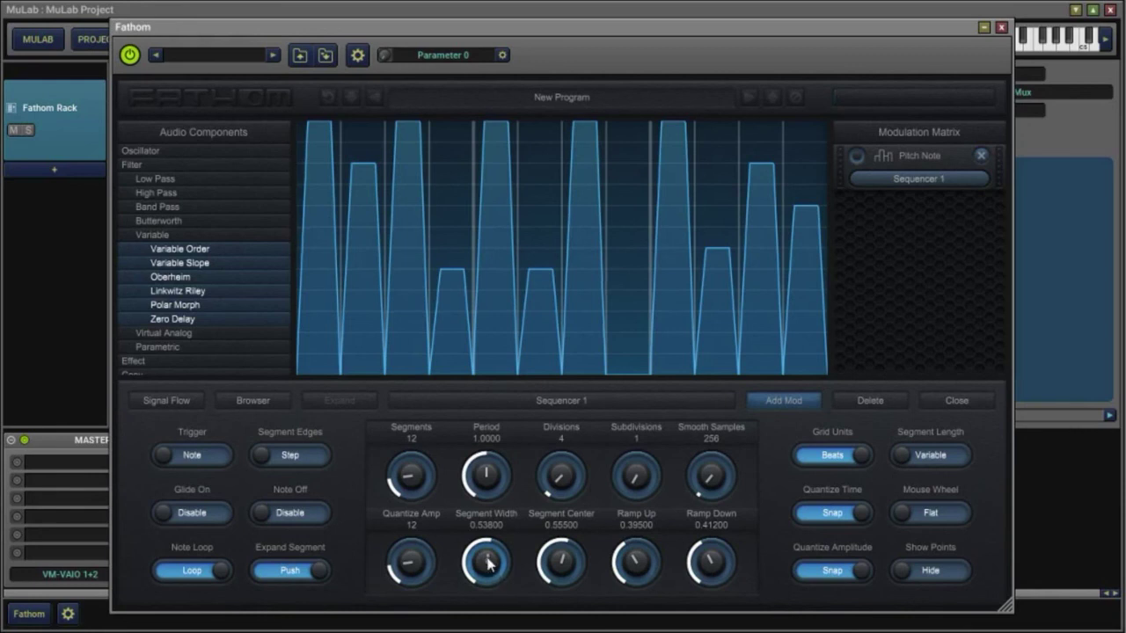
Restore Segment Width 1.0, cut Segments to 4, lower steps 2 and 4, and close the sequencer
{"action": "left_click_drag", "start_coordinate": [488, 564], "coordinate": [498, 499]}
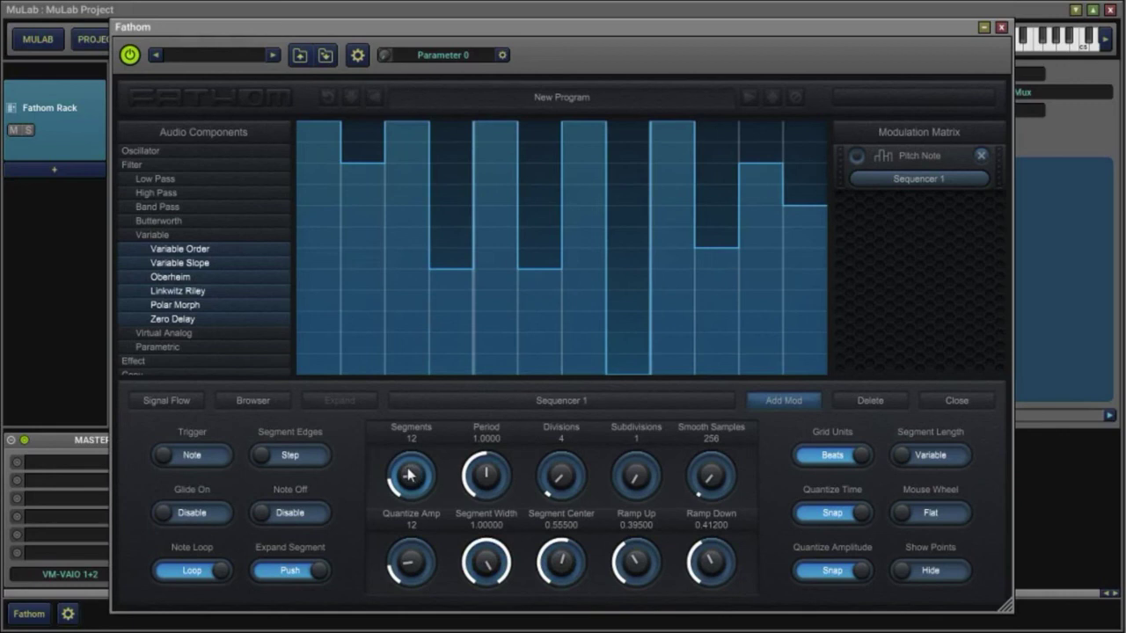
{"action": "scroll", "coordinate": [409, 476], "scroll_direction": "down", "scroll_amount": 5}
{"action": "scroll", "coordinate": [409, 476], "scroll_direction": "down", "scroll_amount": 4}
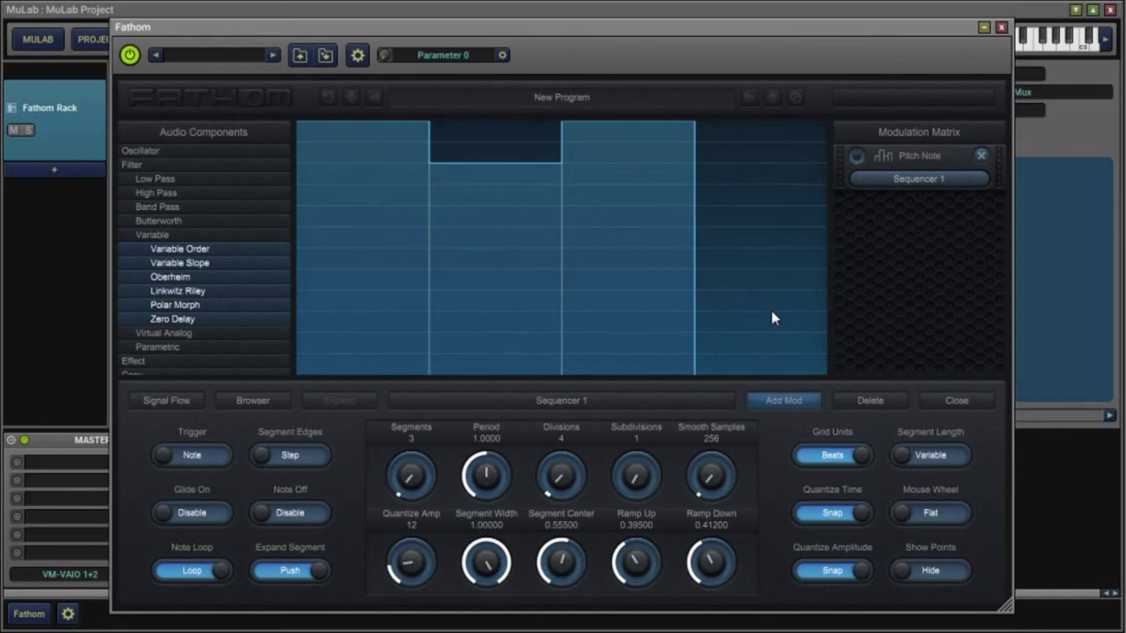
{"action": "scroll", "coordinate": [409, 476], "scroll_direction": "up", "scroll_amount": 1}
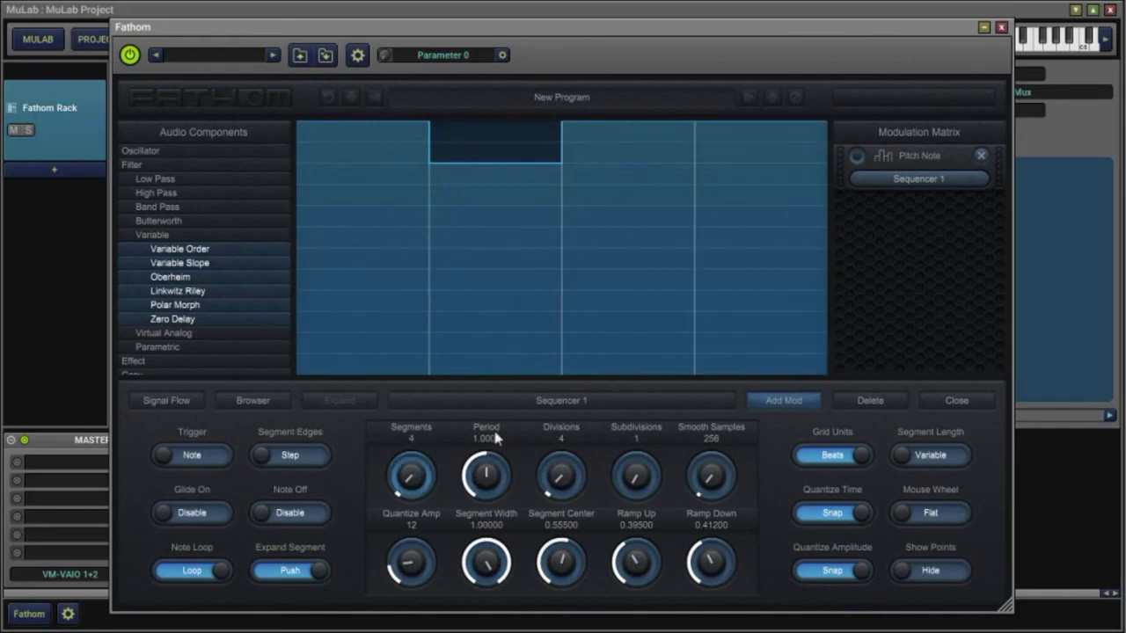
{"action": "scroll", "coordinate": [796, 263], "scroll_direction": "down", "scroll_amount": 10}
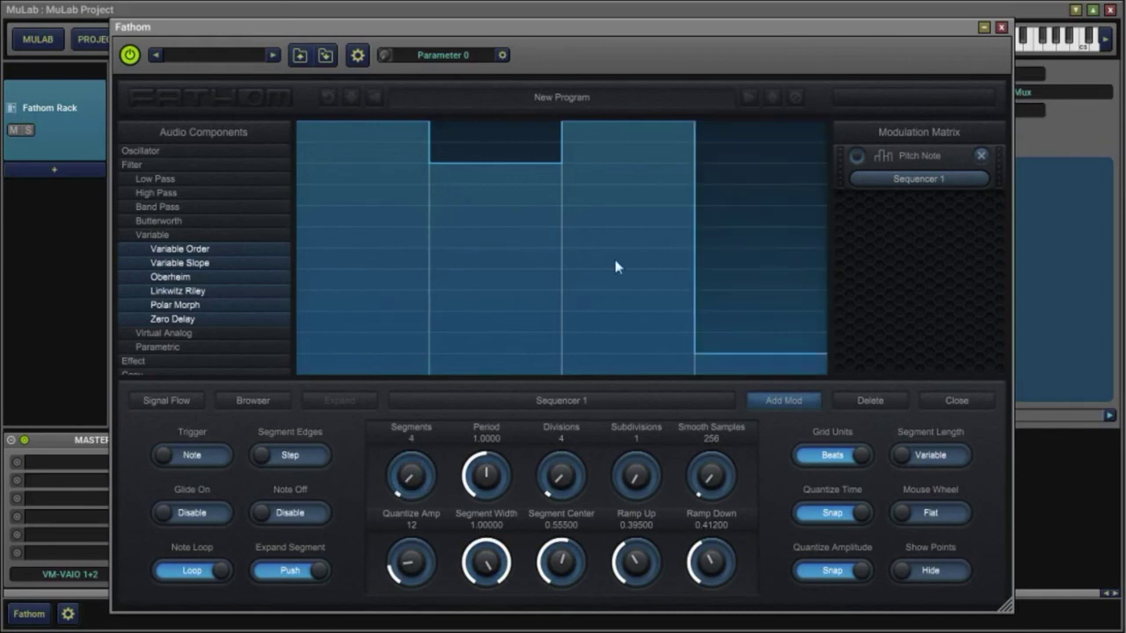
{"action": "scroll", "coordinate": [505, 260], "scroll_direction": "down", "scroll_amount": 3}
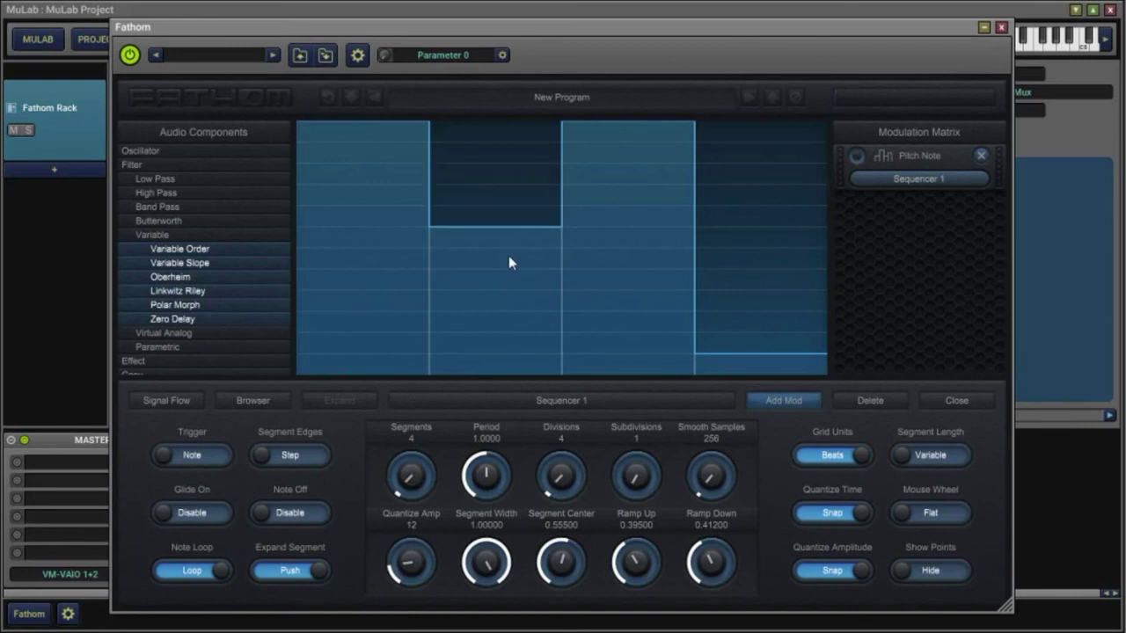
{"action": "mouse_move", "coordinate": [1123, 323]}
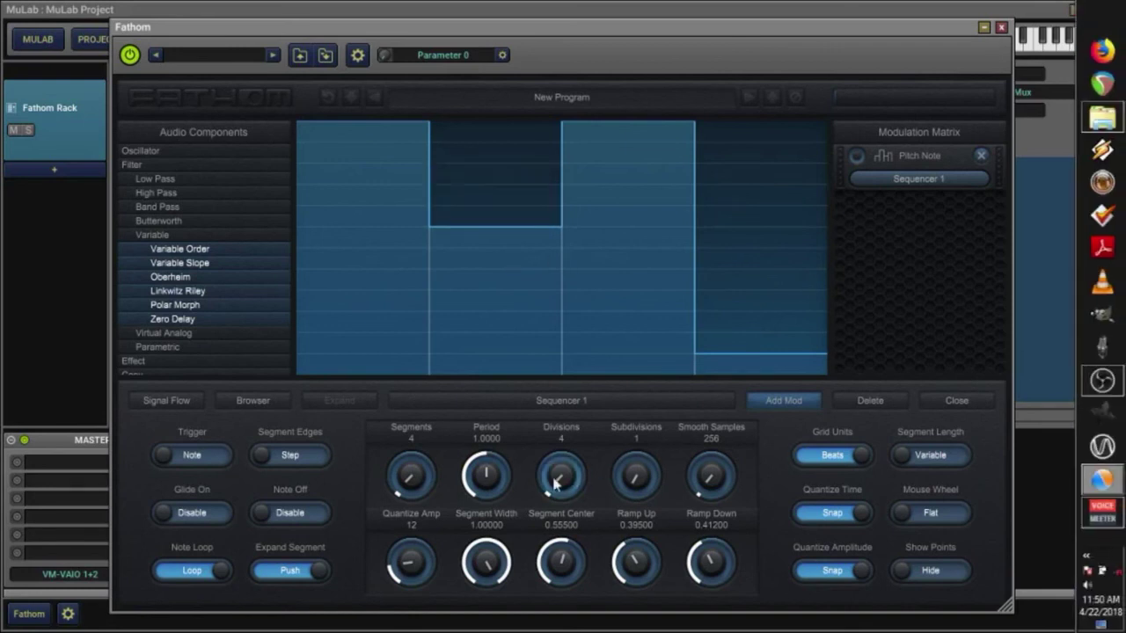
{"action": "left_click", "coordinate": [957, 401]}
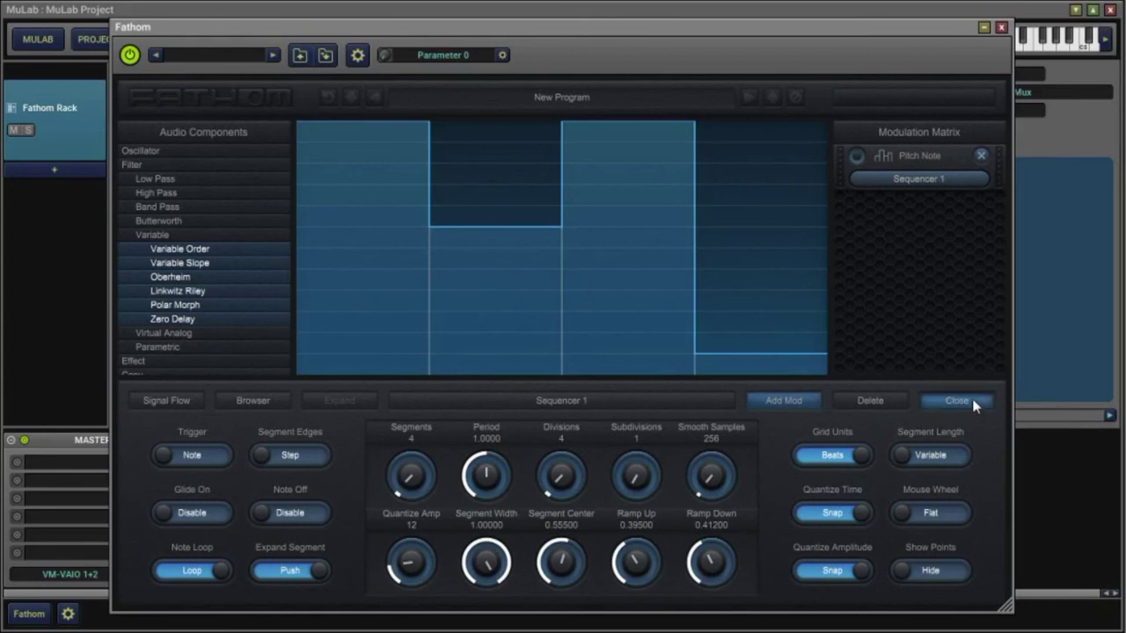